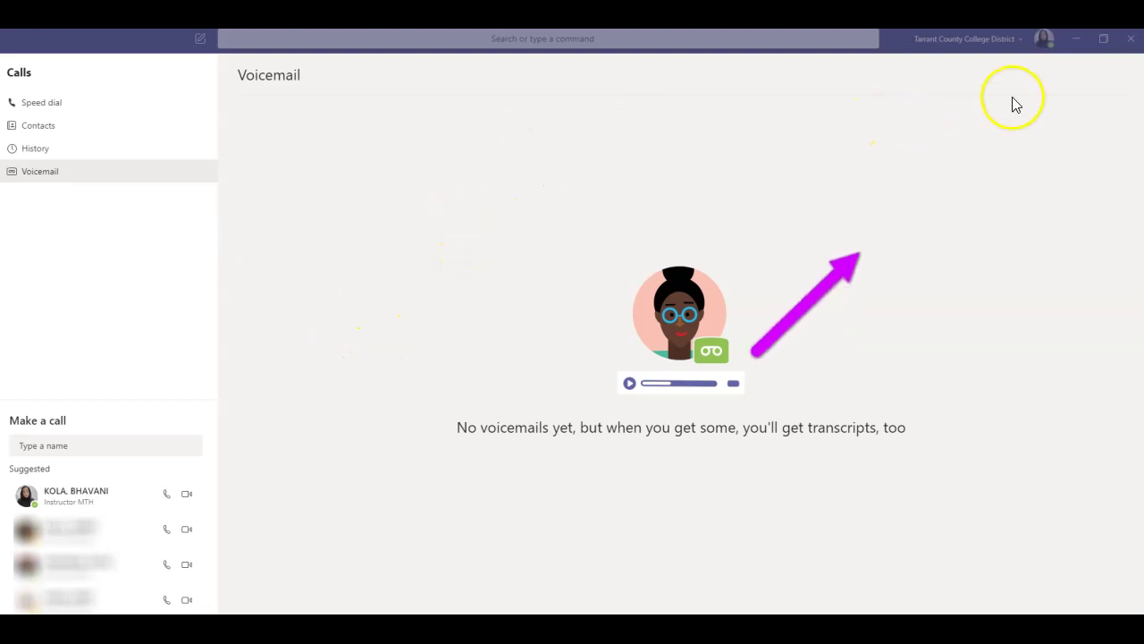
Choose Settings from the profile picture menu to reach the General settings page
{"action": "left_click", "coordinate": [1046, 49]}
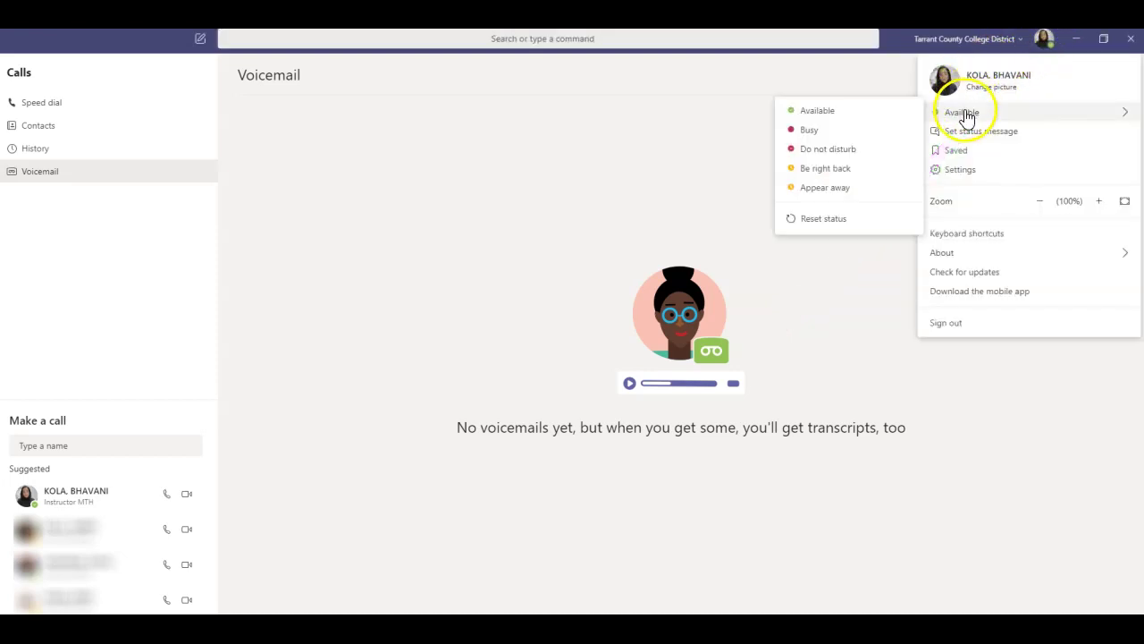
{"action": "left_click", "coordinate": [960, 170]}
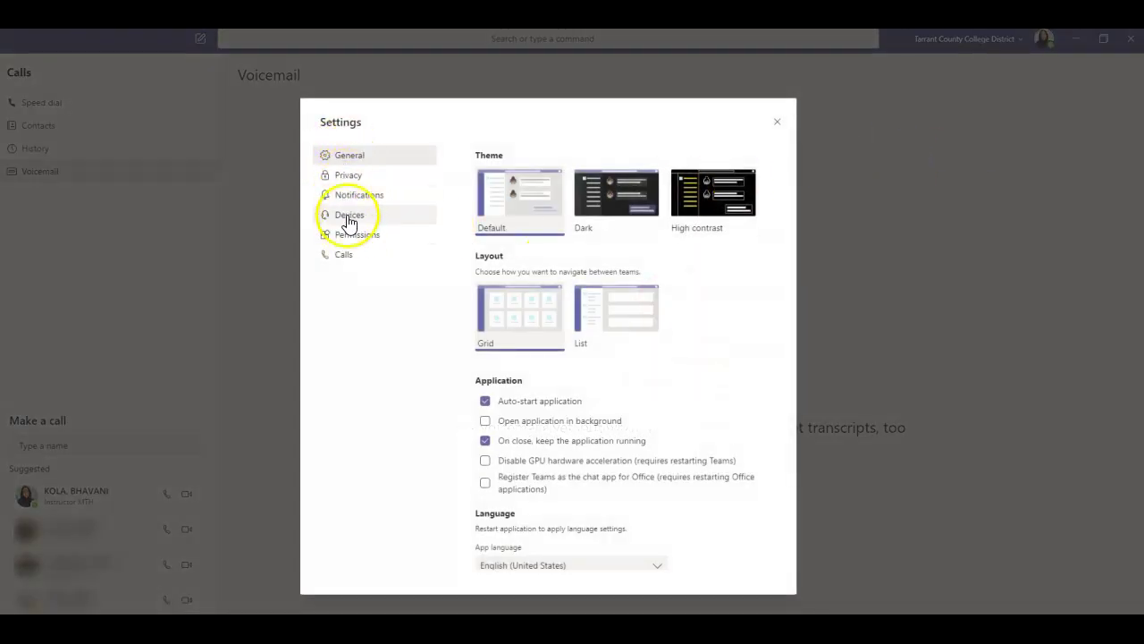
On the Calls page, change the ring time before redirecting from 20 to 30 seconds
{"action": "left_click", "coordinate": [345, 256]}
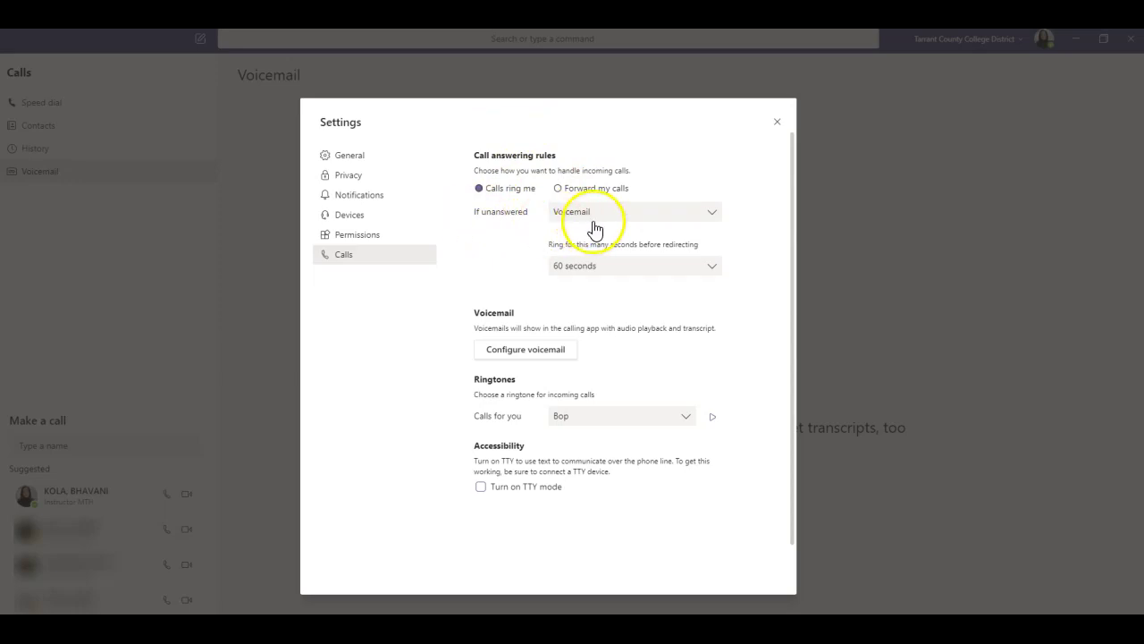
{"action": "left_click", "coordinate": [716, 270]}
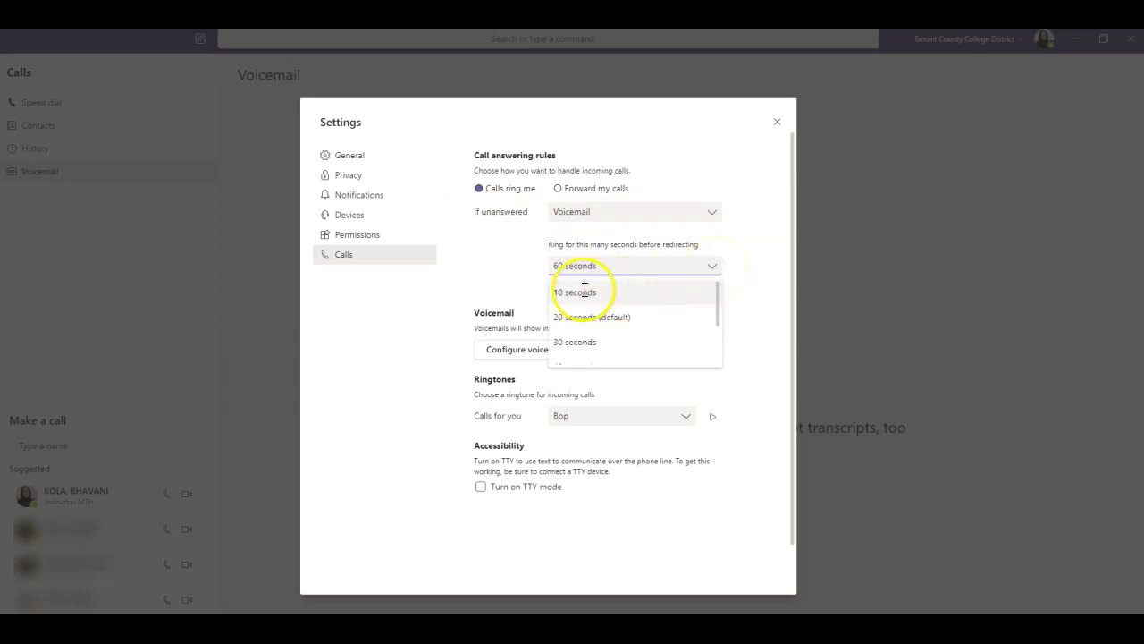
{"action": "left_click", "coordinate": [588, 316]}
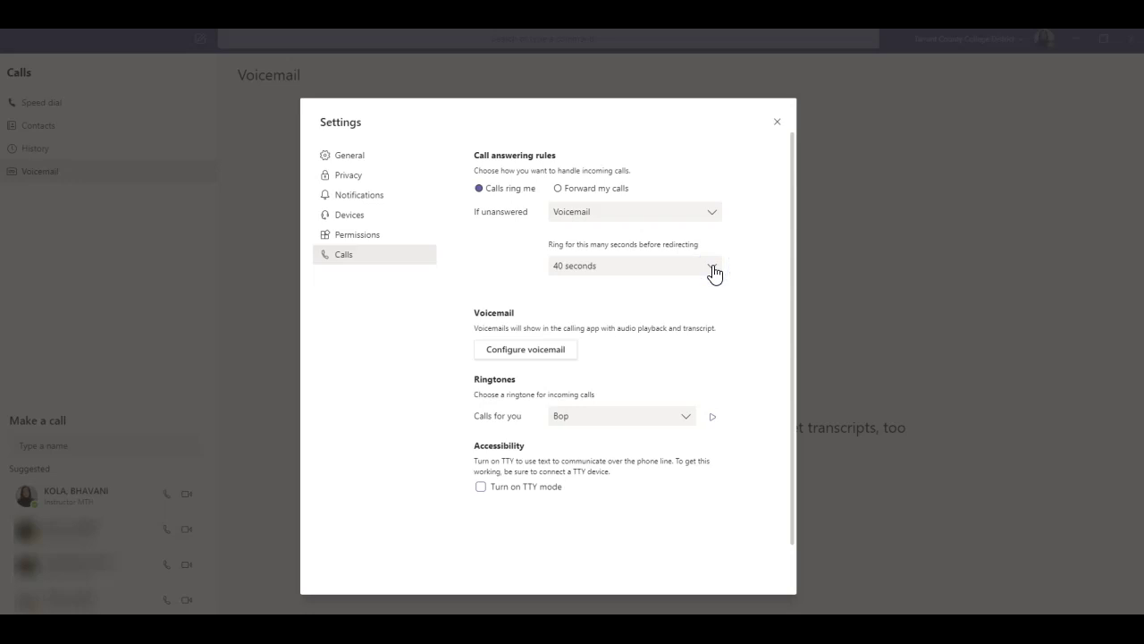
{"action": "left_click", "coordinate": [714, 270]}
{"action": "scroll", "coordinate": [674, 309], "scroll_direction": "up", "scroll_amount": 3}
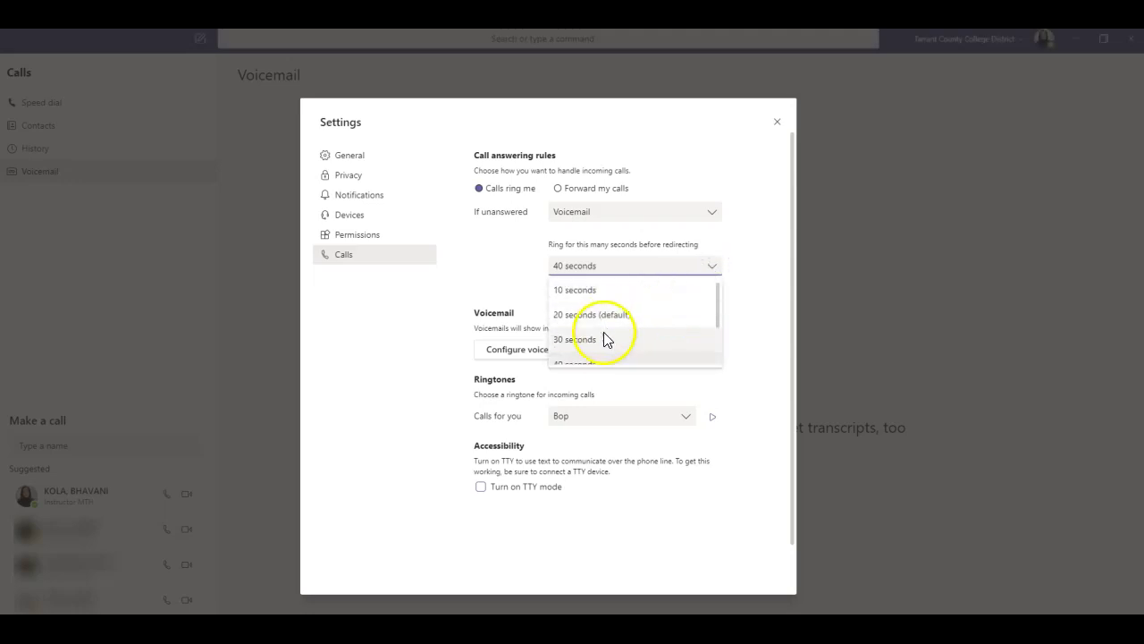
{"action": "left_click", "coordinate": [591, 340]}
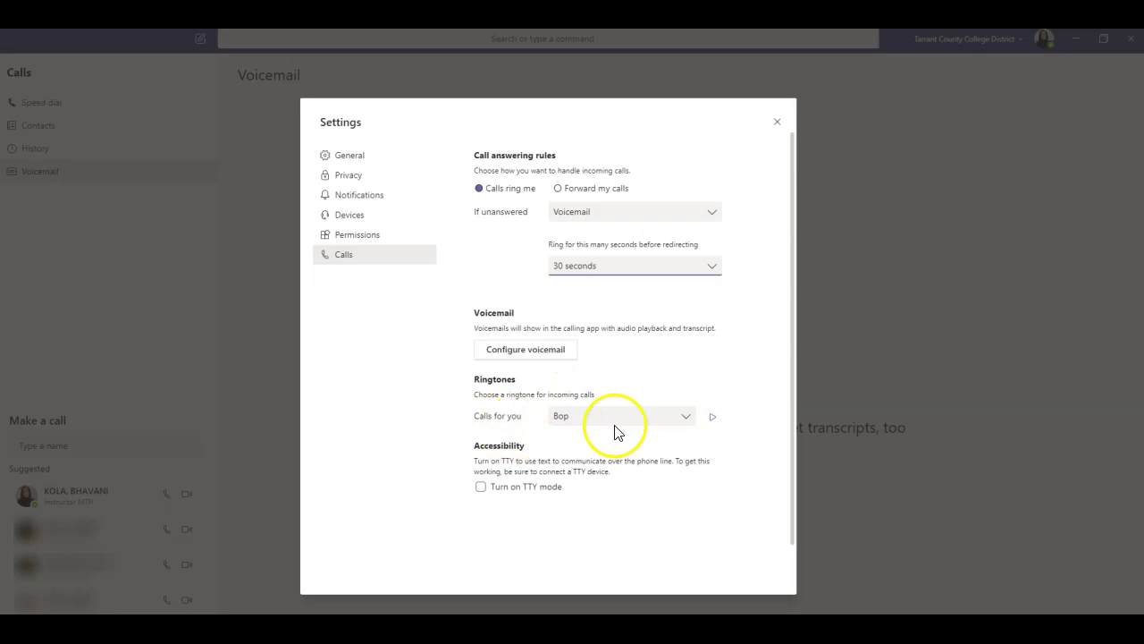
{"action": "left_click", "coordinate": [687, 420]}
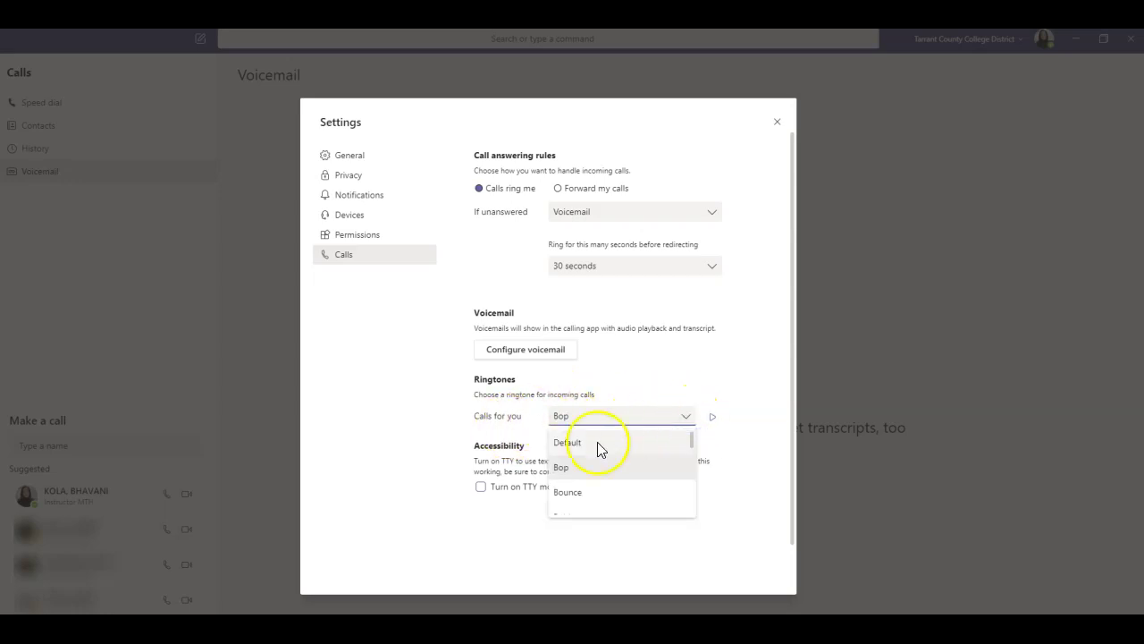
{"action": "left_click", "coordinate": [575, 493]}
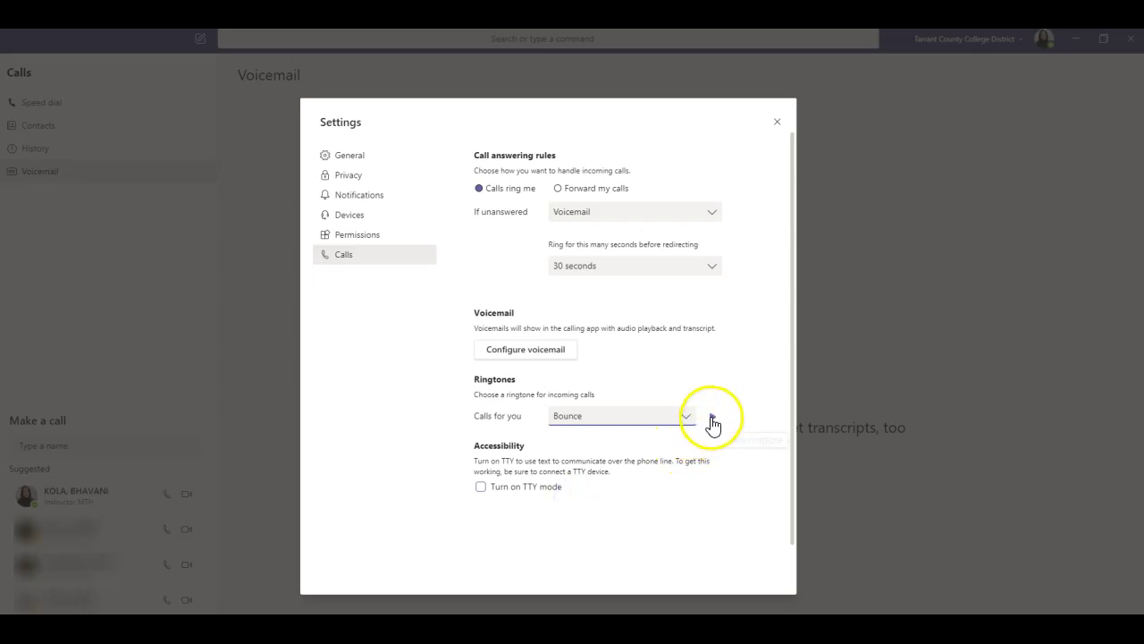
{"action": "left_click", "coordinate": [713, 419]}
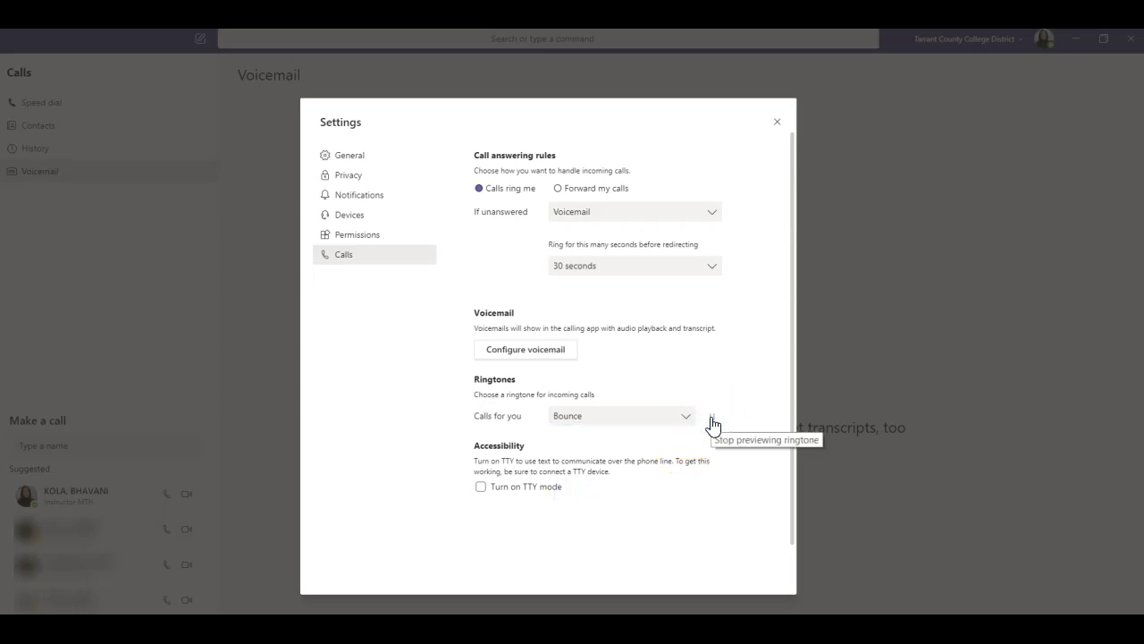
{"action": "left_click", "coordinate": [713, 419]}
{"action": "left_click", "coordinate": [684, 415]}
{"action": "left_click", "coordinate": [590, 469]}
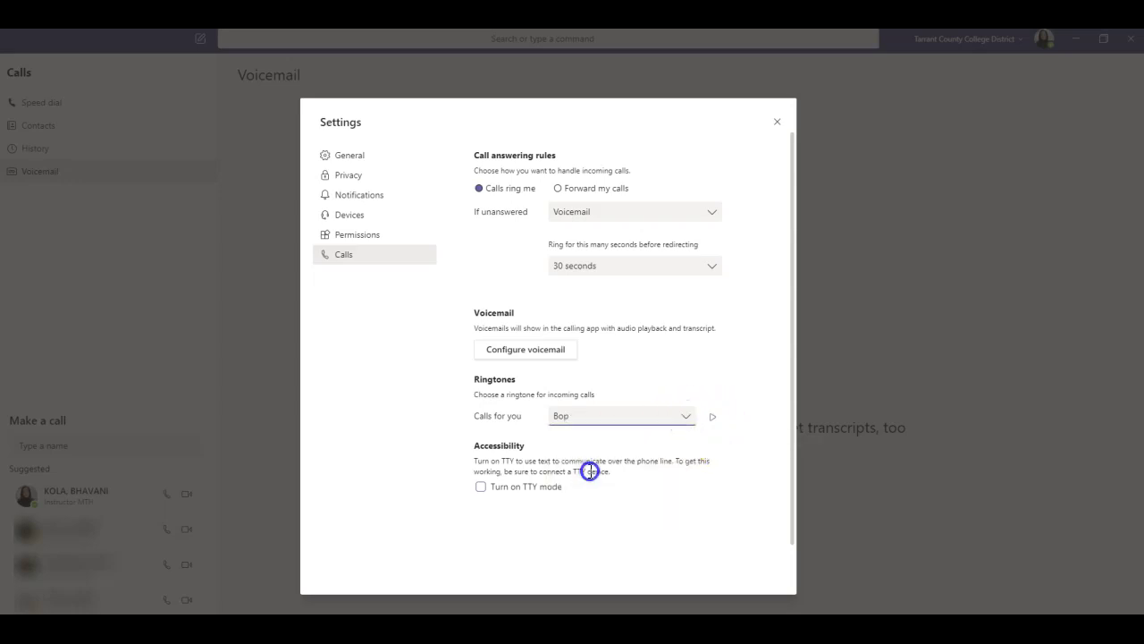
{"action": "left_click", "coordinate": [712, 418]}
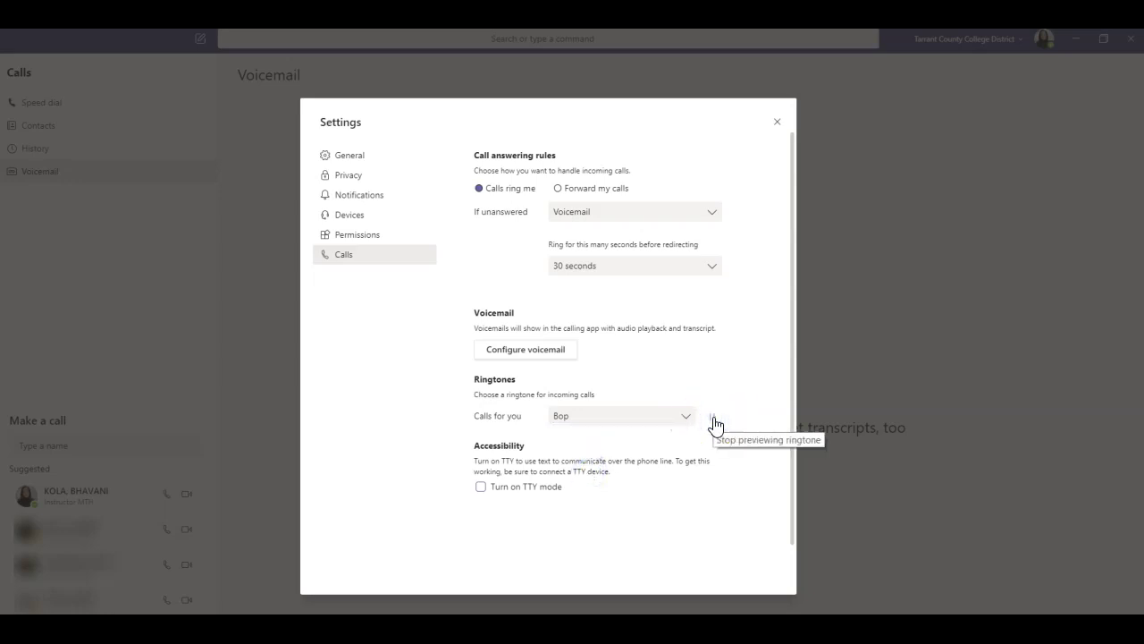
{"action": "left_click", "coordinate": [686, 418]}
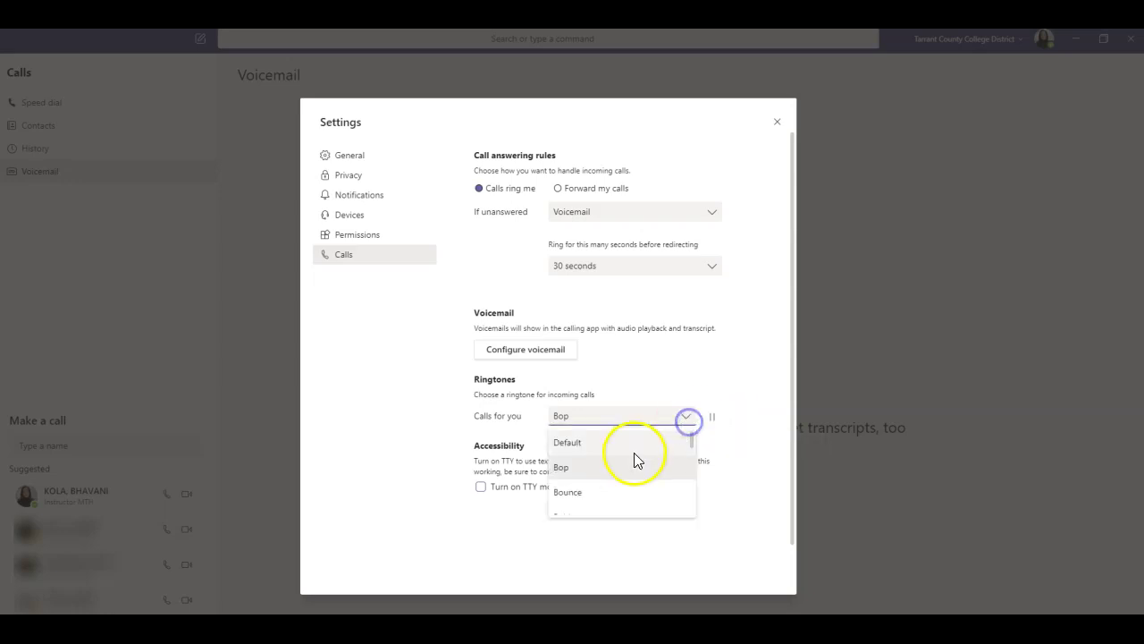
{"action": "scroll", "coordinate": [631, 472], "scroll_direction": "down", "scroll_amount": 3}
{"action": "left_click", "coordinate": [613, 491]}
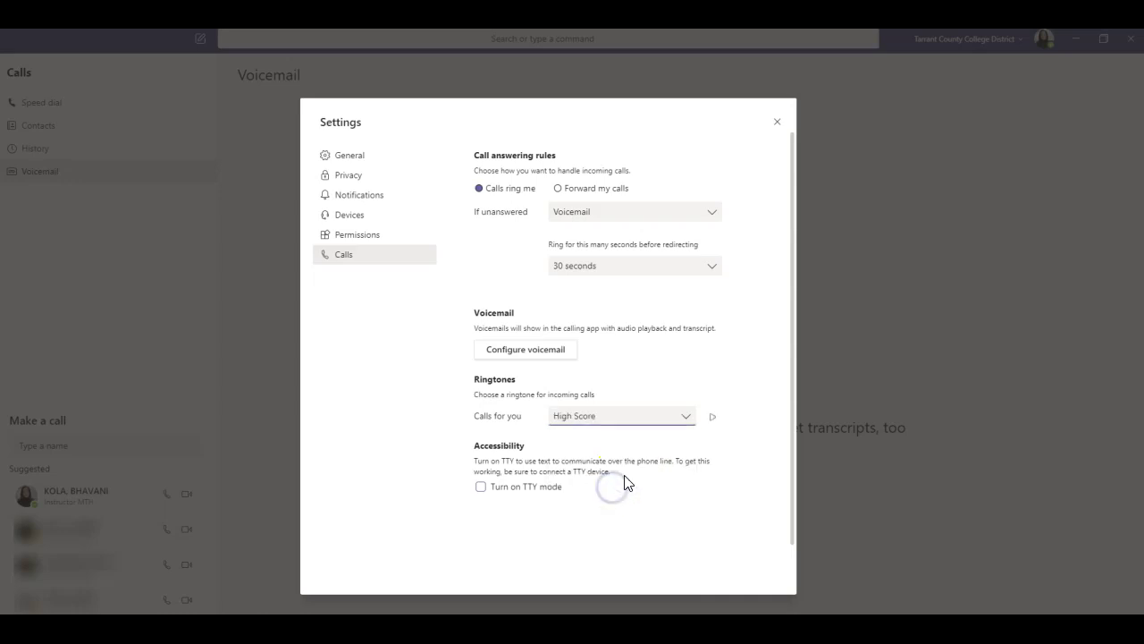
{"action": "left_click", "coordinate": [712, 417]}
{"action": "left_click", "coordinate": [685, 430]}
{"action": "scroll", "coordinate": [638, 475], "scroll_direction": "up", "scroll_amount": 5}
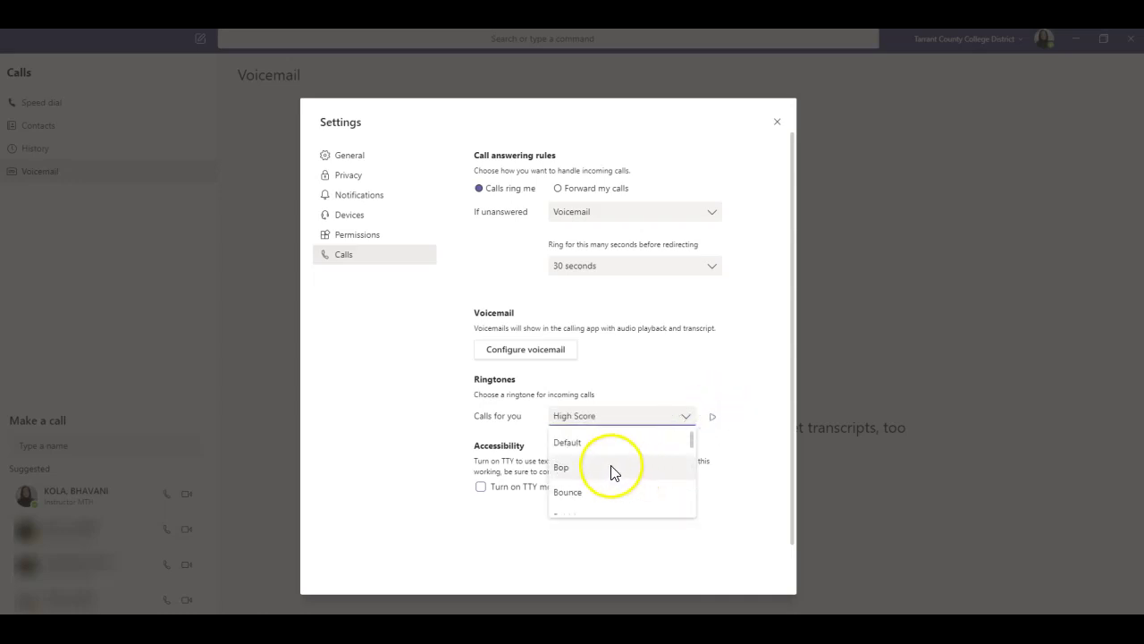
{"action": "left_click", "coordinate": [590, 469]}
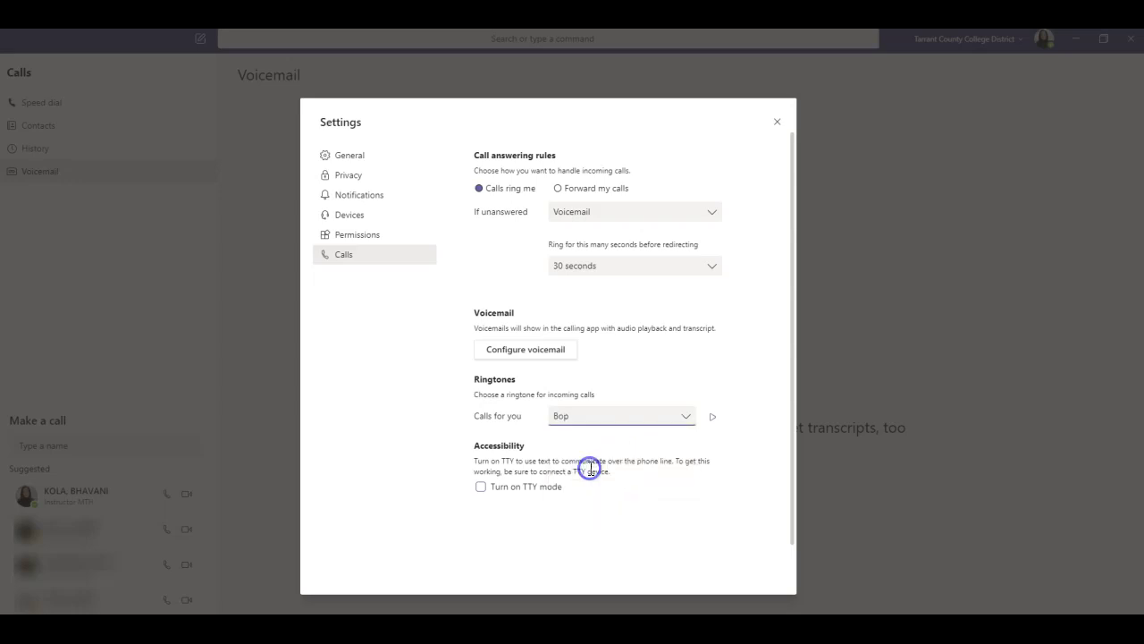
Open Configure voicemail and review Call answer rules, keeping callers able to record a message
{"action": "left_click", "coordinate": [528, 350]}
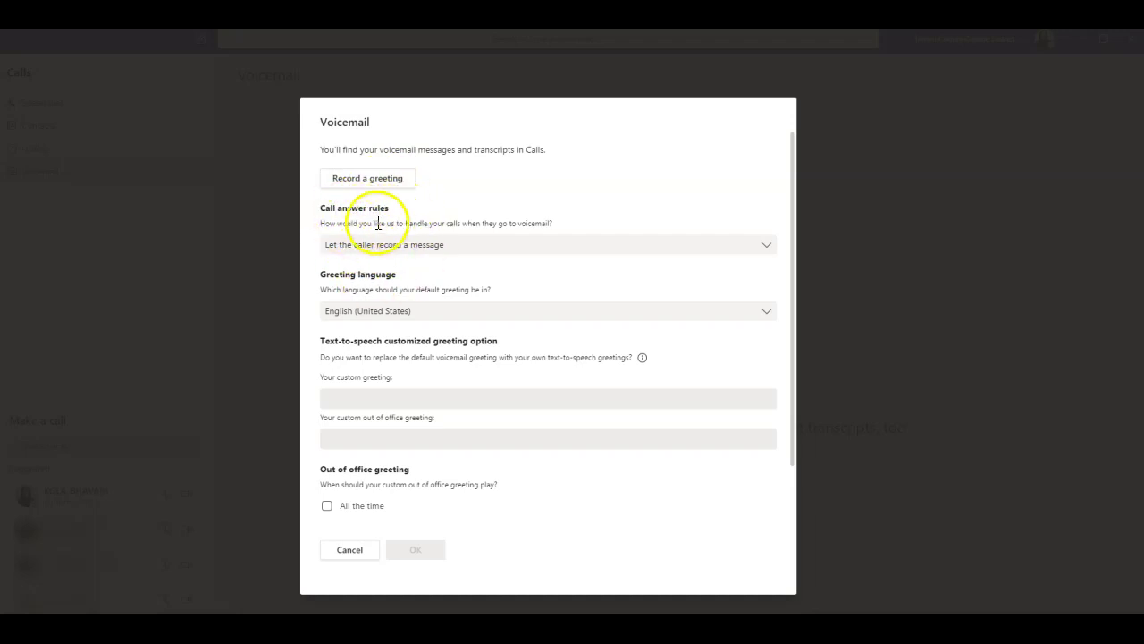
{"action": "left_click", "coordinate": [765, 247]}
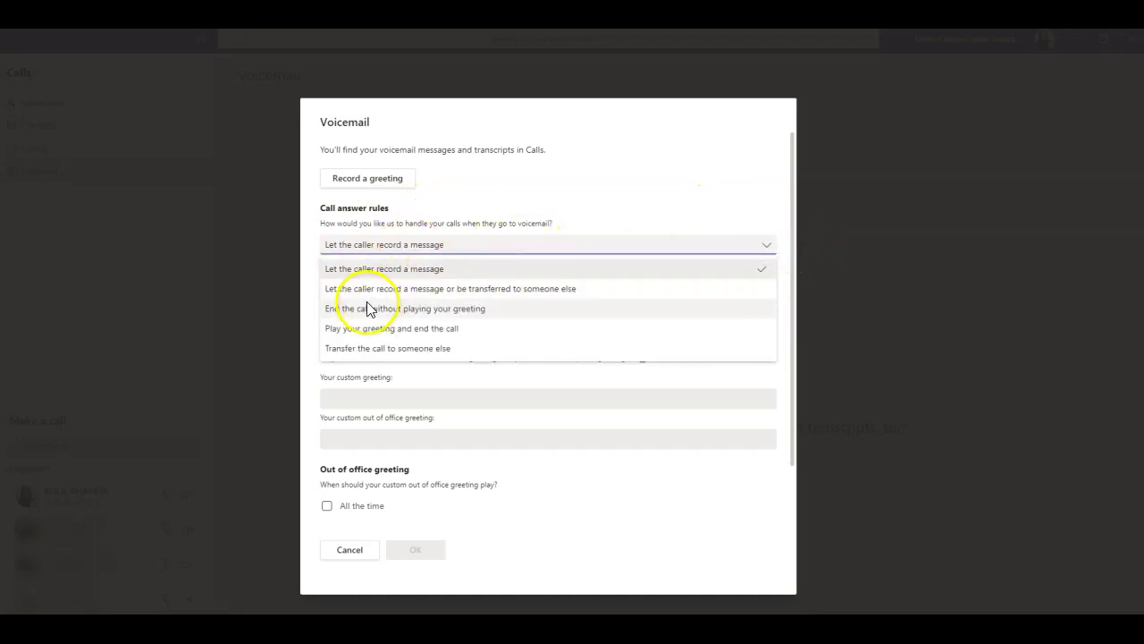
{"action": "left_click", "coordinate": [589, 292]}
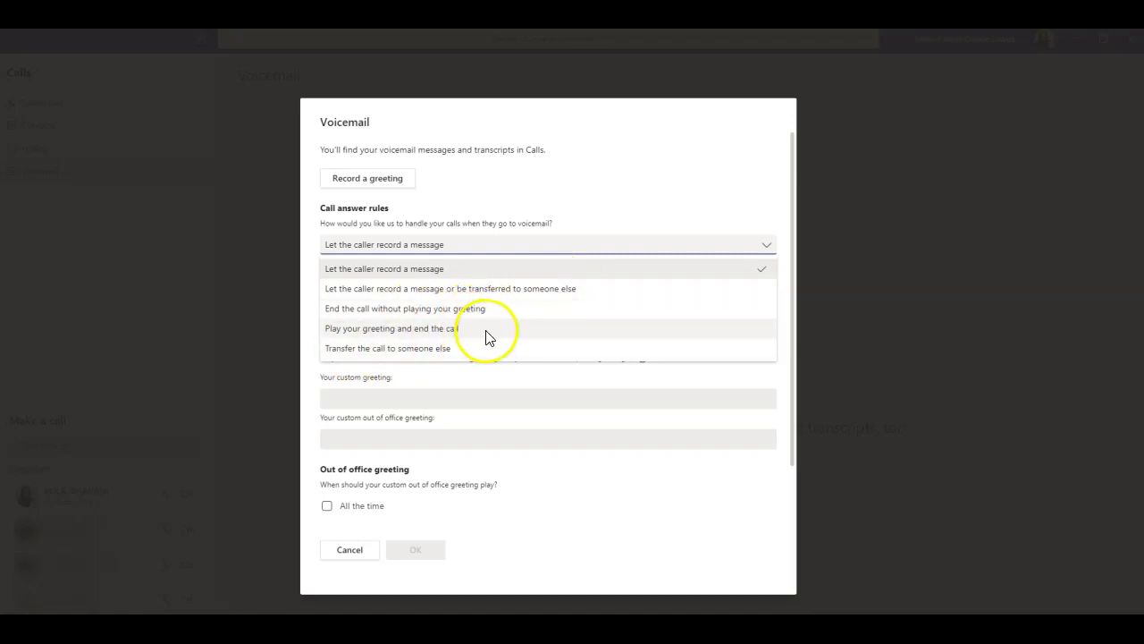
{"action": "scroll", "coordinate": [496, 326], "scroll_direction": "down", "scroll_amount": 1}
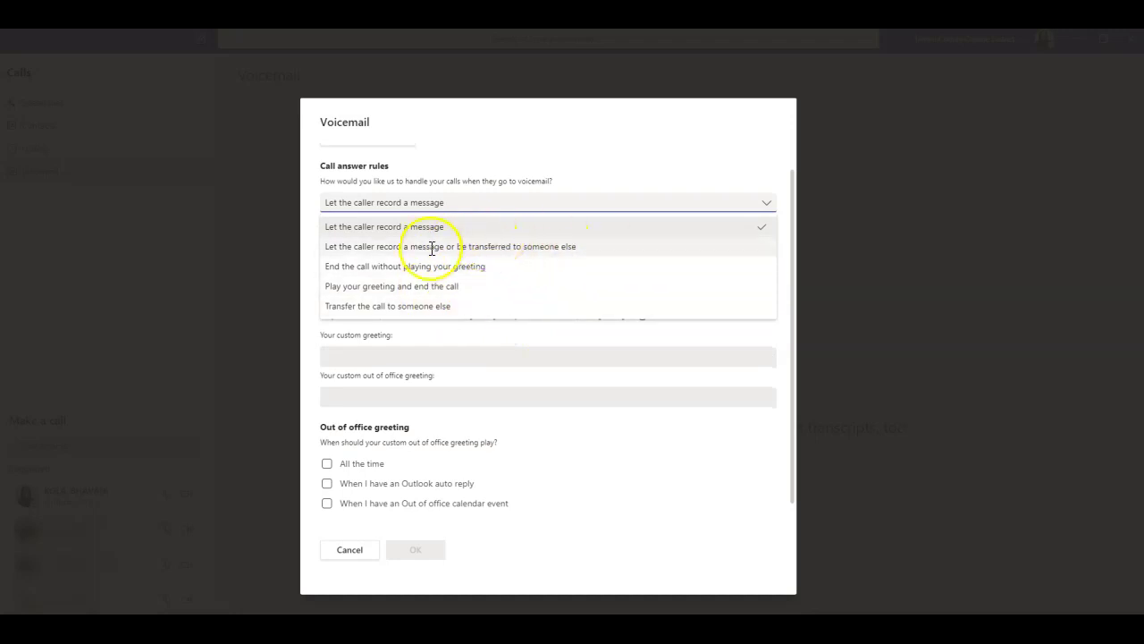
{"action": "left_click", "coordinate": [373, 204]}
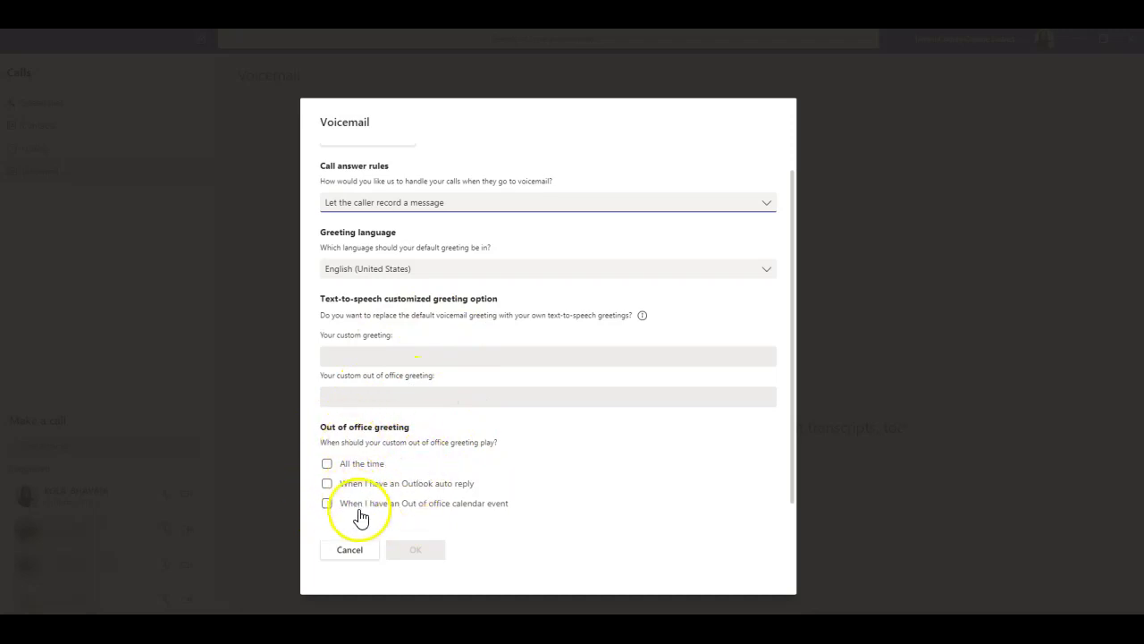
{"action": "scroll", "coordinate": [468, 403], "scroll_direction": "up", "scroll_amount": 2}
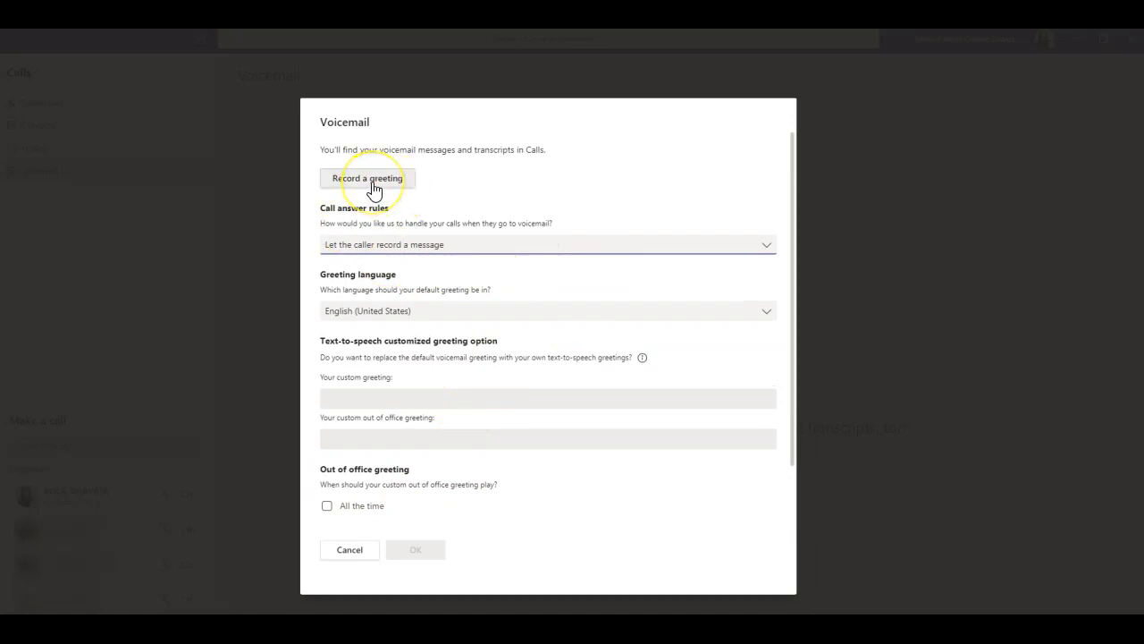
Launch the Record a greeting call and expand it to full call view
{"action": "left_click", "coordinate": [381, 184]}
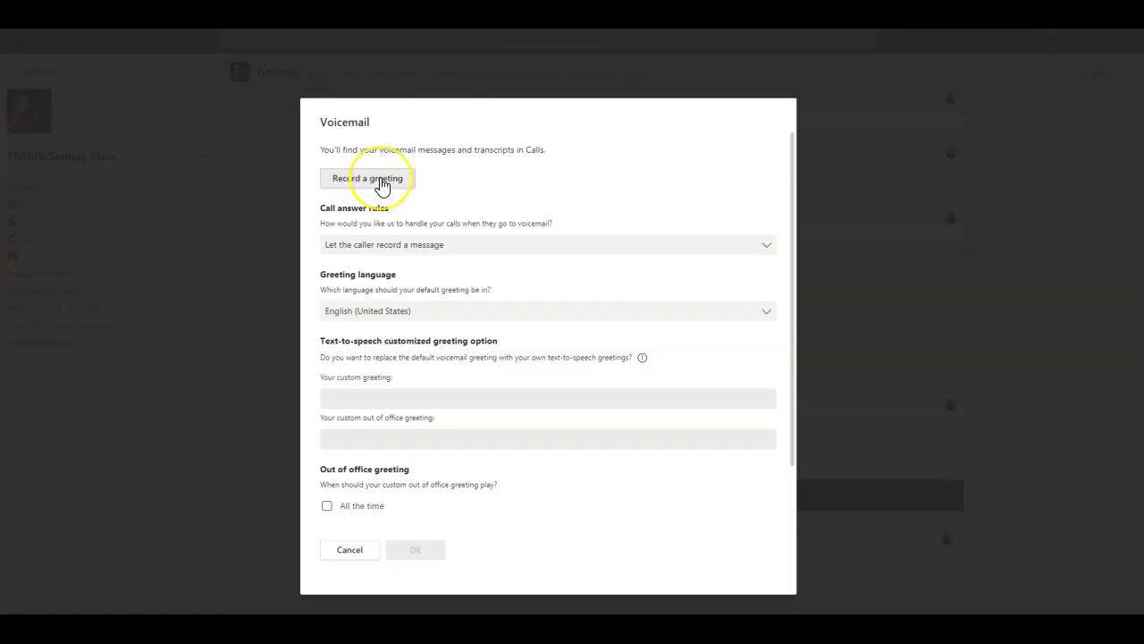
{"action": "left_click", "coordinate": [381, 183]}
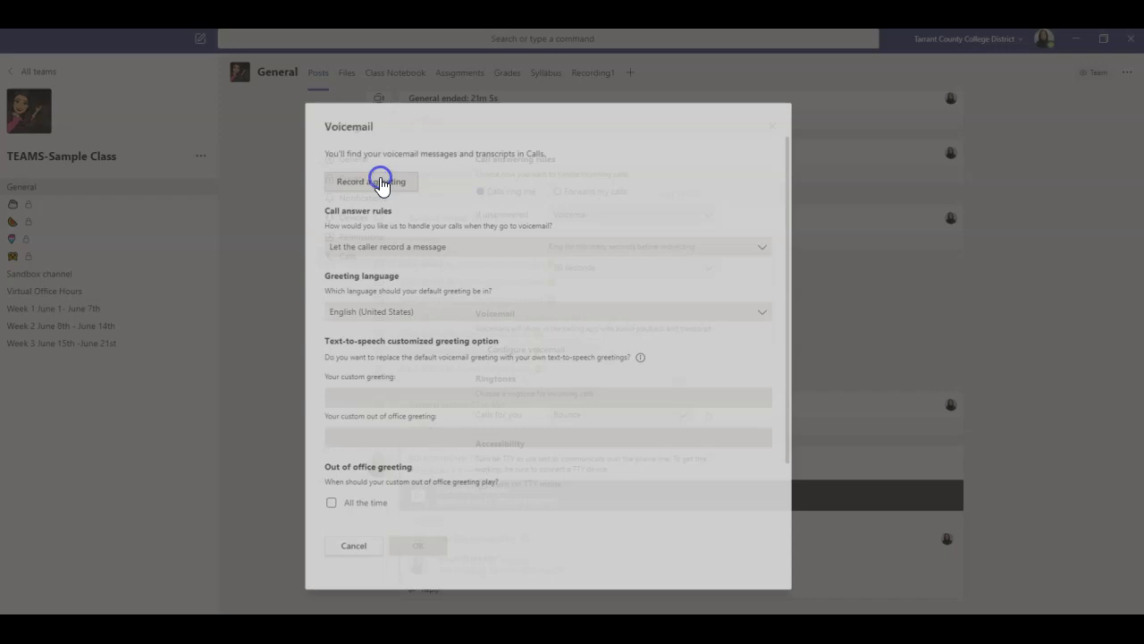
{"action": "left_click", "coordinate": [157, 107]}
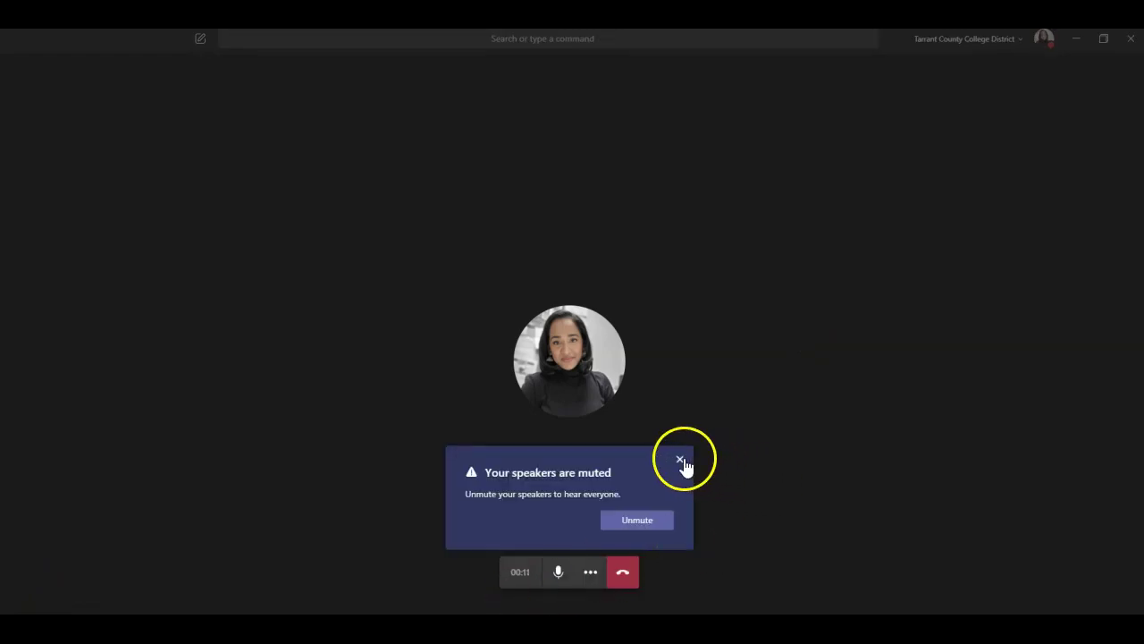
Dismiss the speakers-muted notice, open and close the keypad, then hang up the greeting call
{"action": "left_click", "coordinate": [681, 459]}
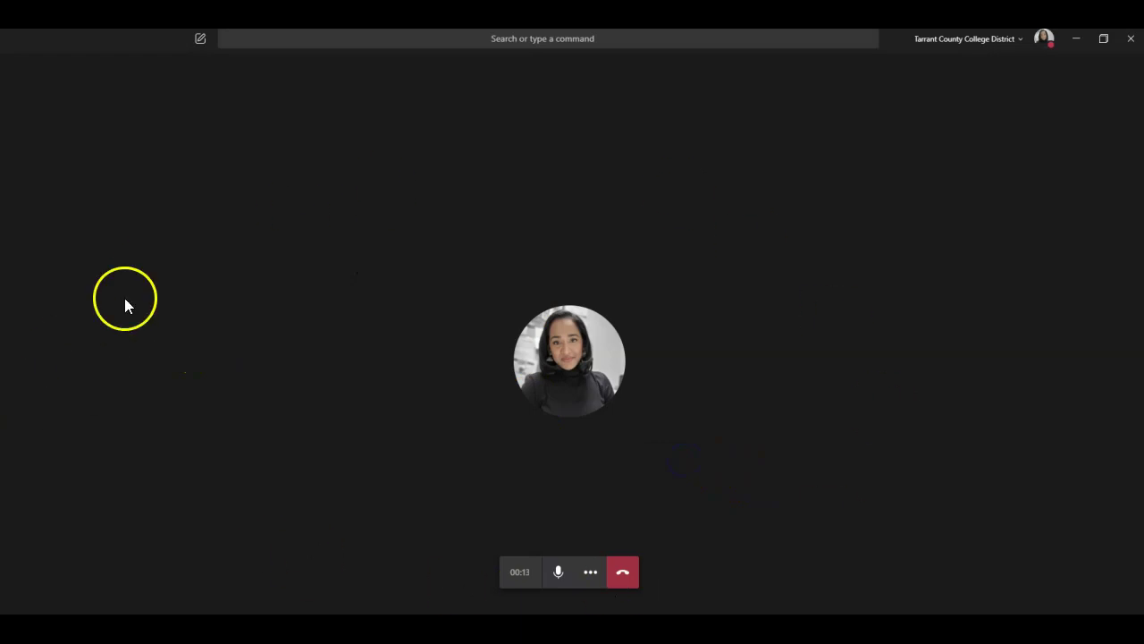
{"action": "left_click", "coordinate": [591, 580]}
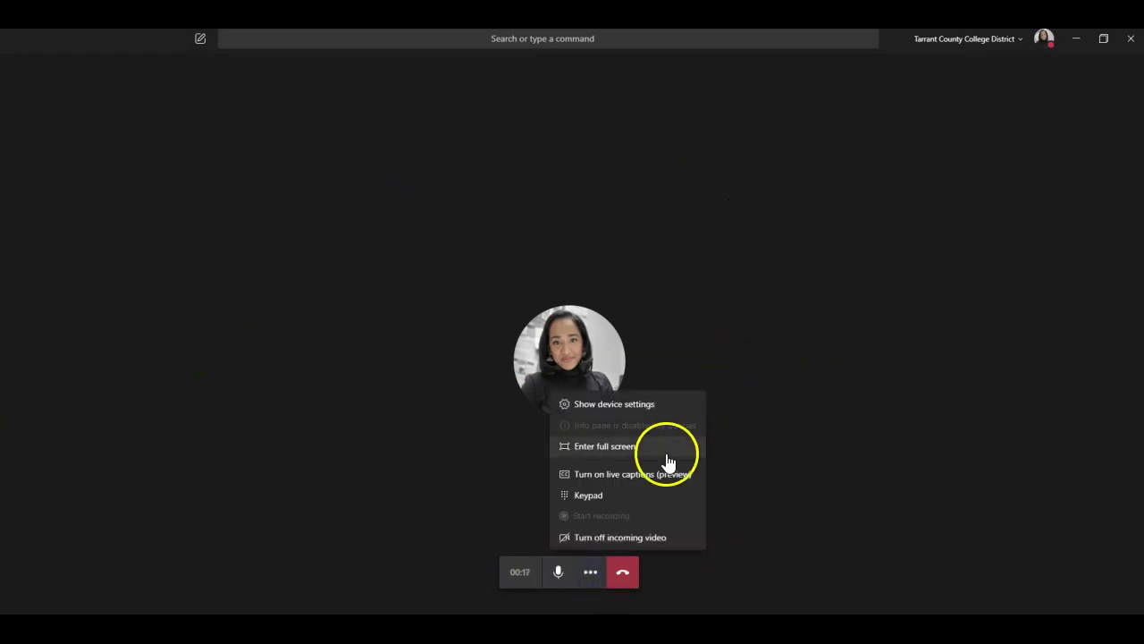
{"action": "left_click", "coordinate": [593, 497]}
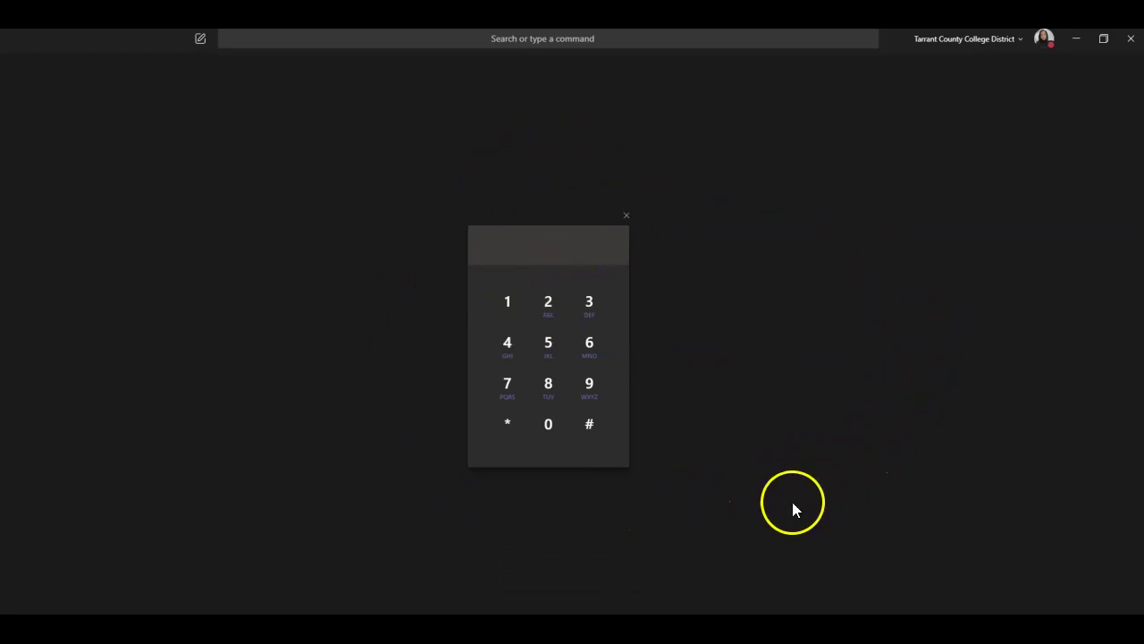
{"action": "left_click", "coordinate": [626, 216]}
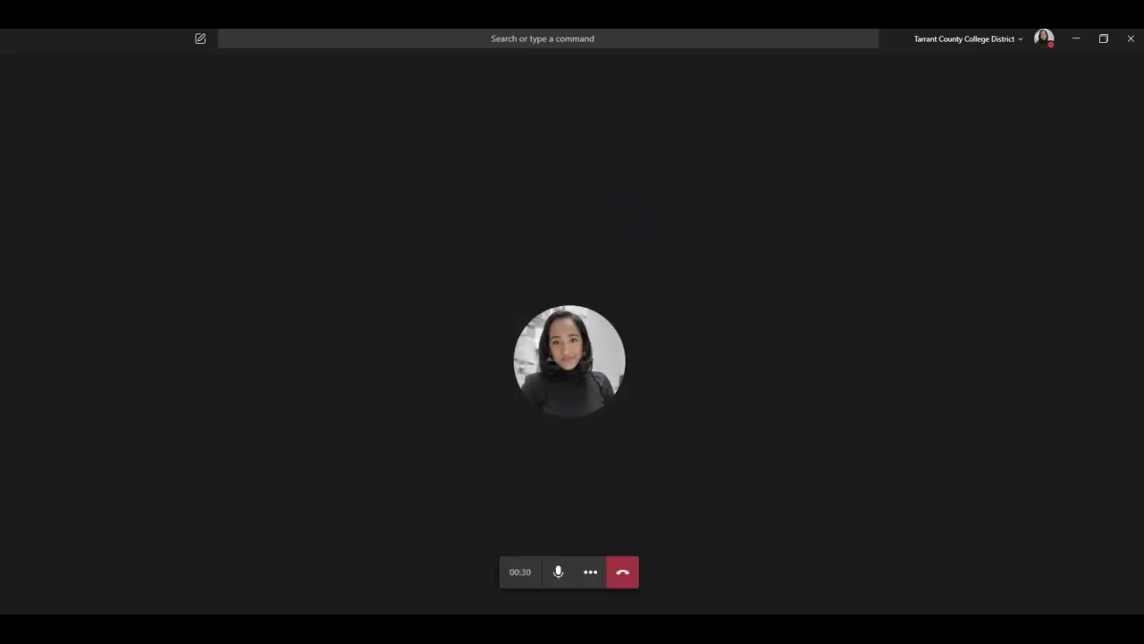
{"action": "left_click", "coordinate": [624, 578]}
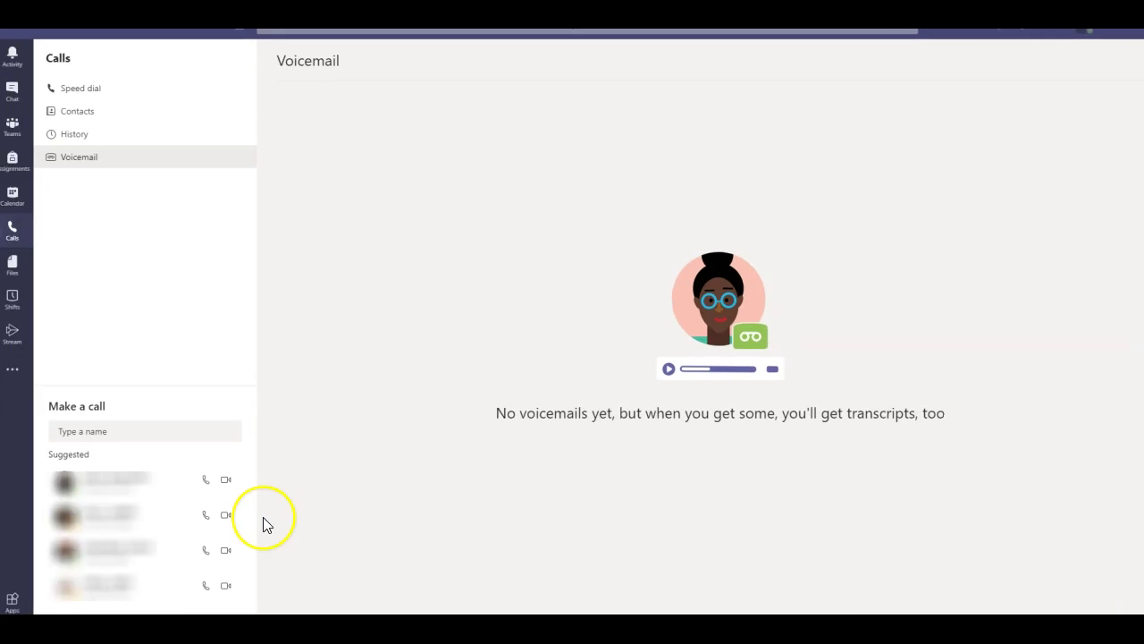